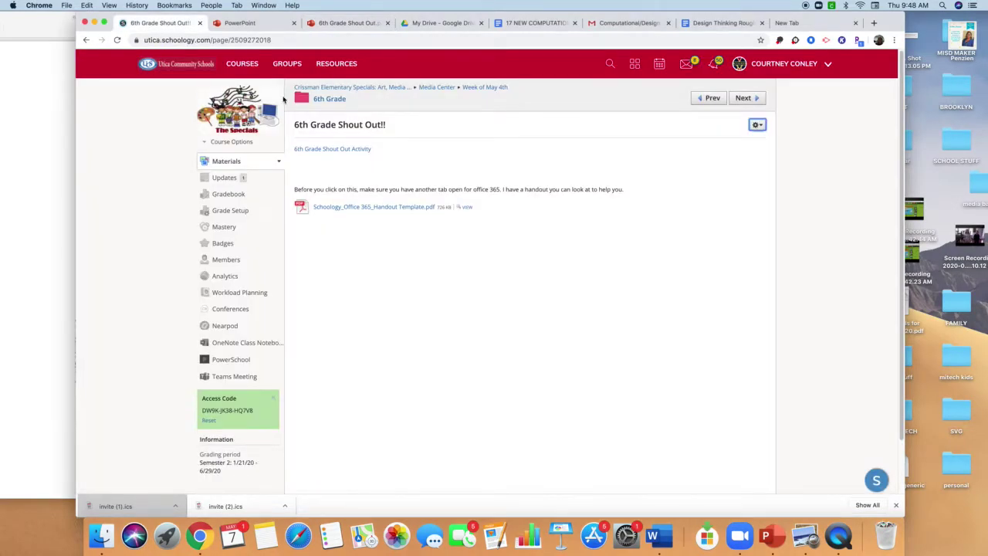
- Open the Crissman Elementary Specials course from the Schoology courses list
click(241, 68)
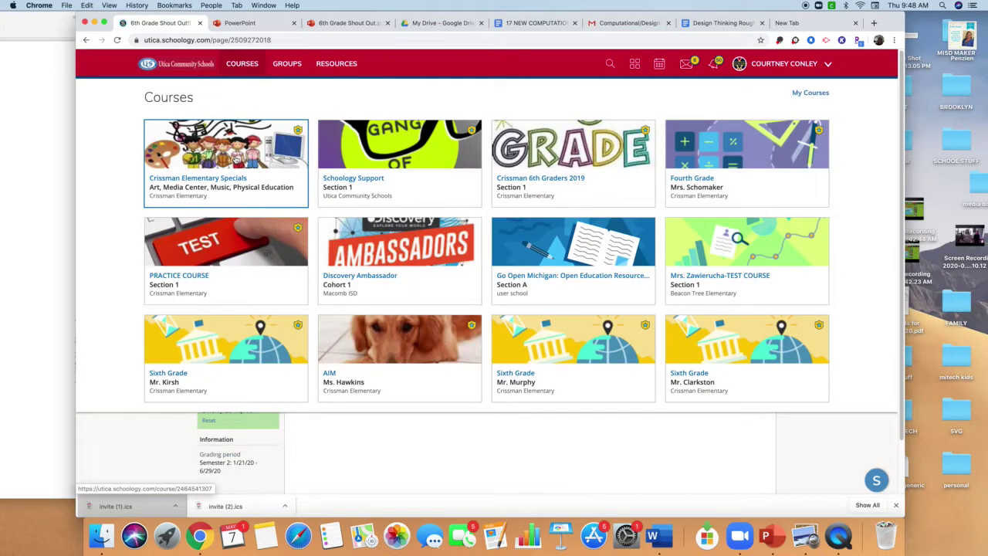
click(225, 159)
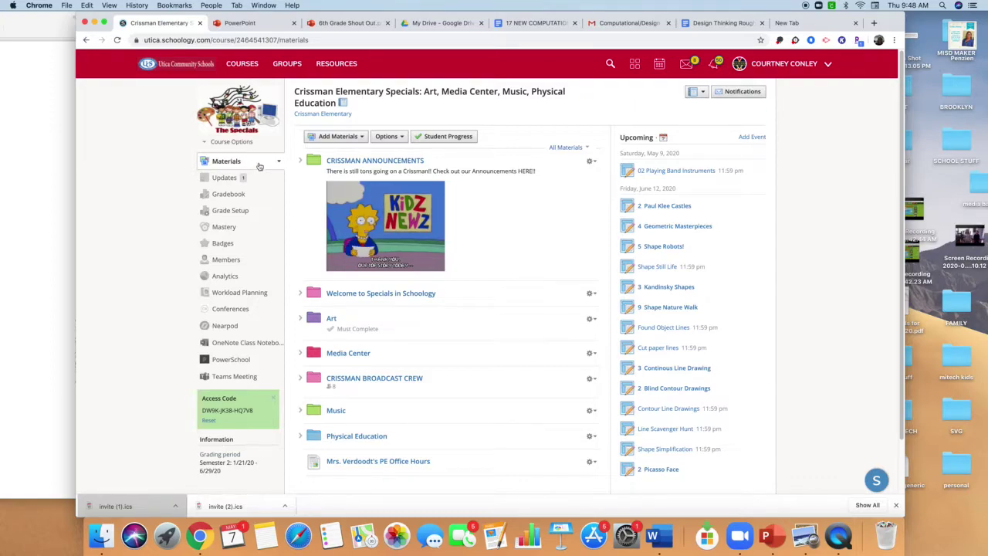
click(238, 66)
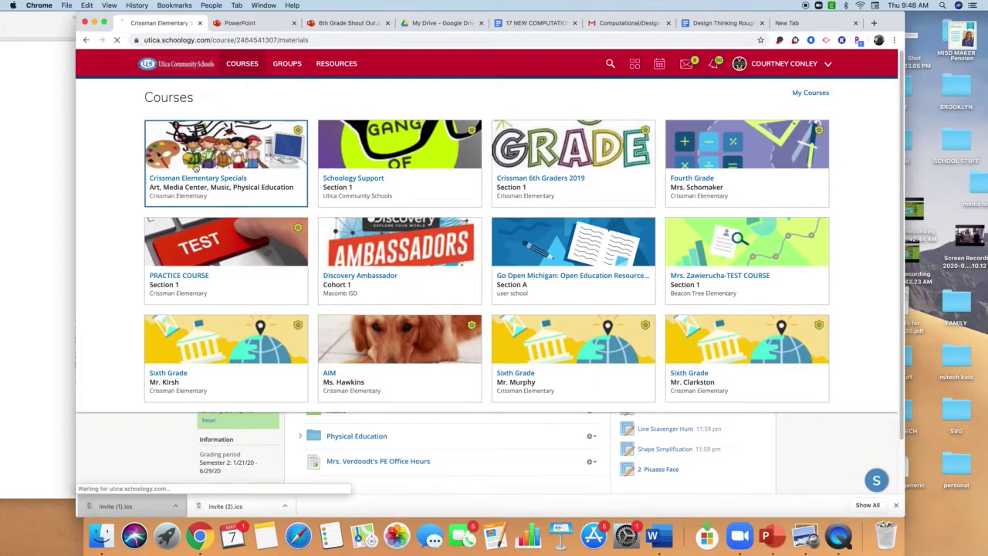
click(234, 190)
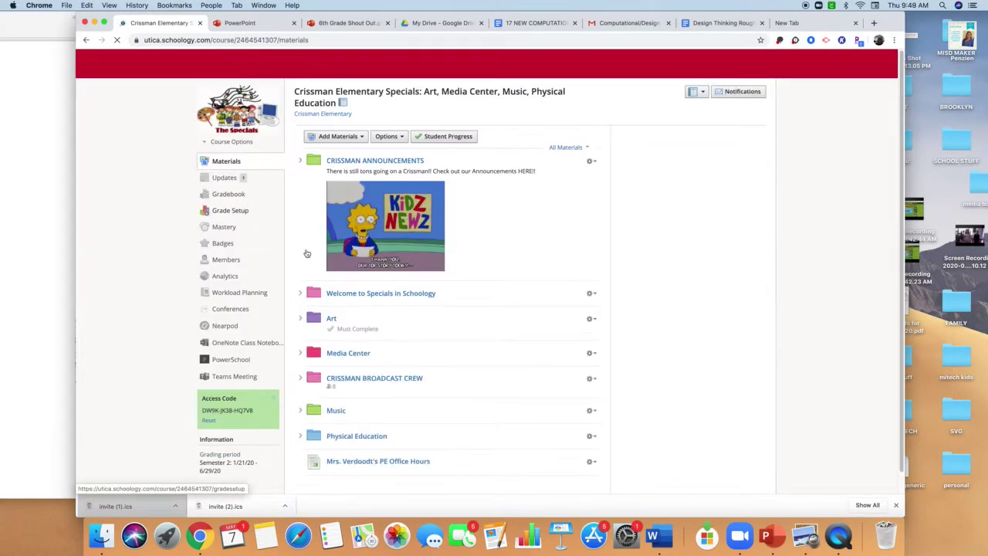
- Go through Media Center > Week of May 4th > 6th Grade > 6th Grade Shout Out!! and open the activity deck
click(366, 355)
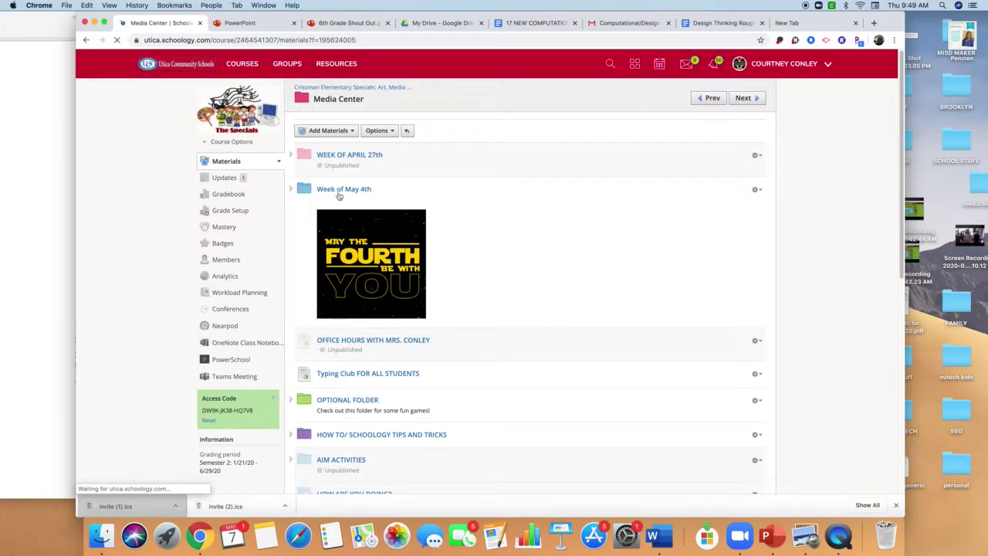
click(340, 192)
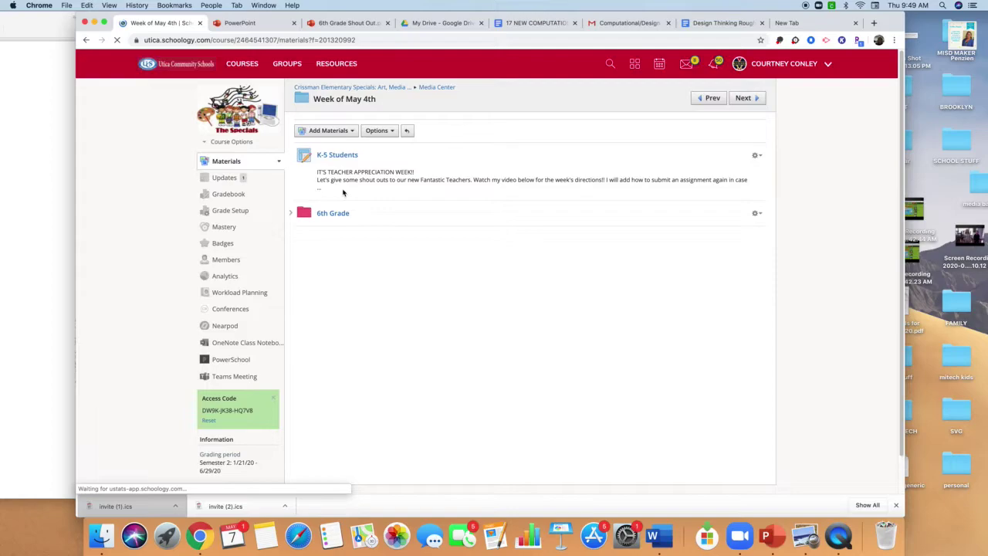
click(332, 214)
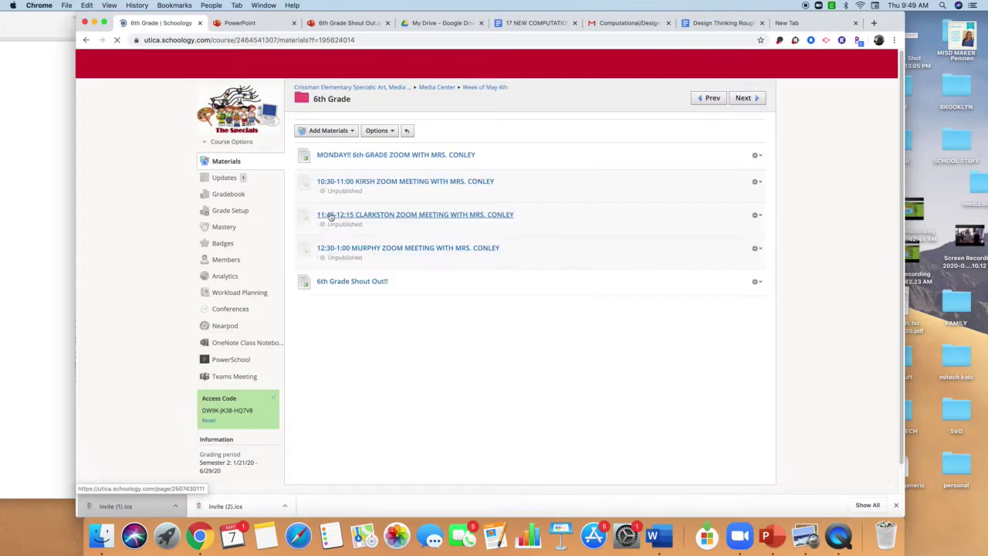
click(355, 283)
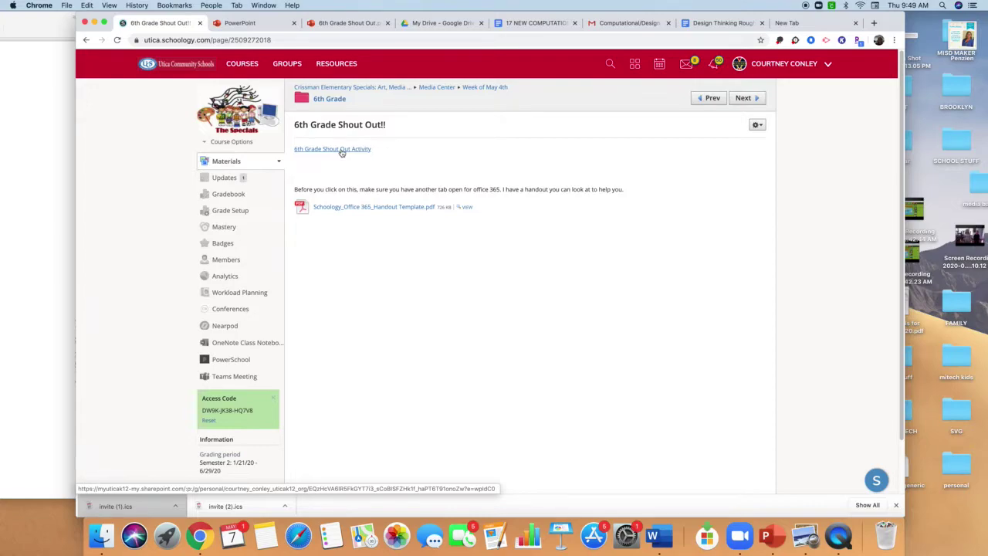
click(341, 151)
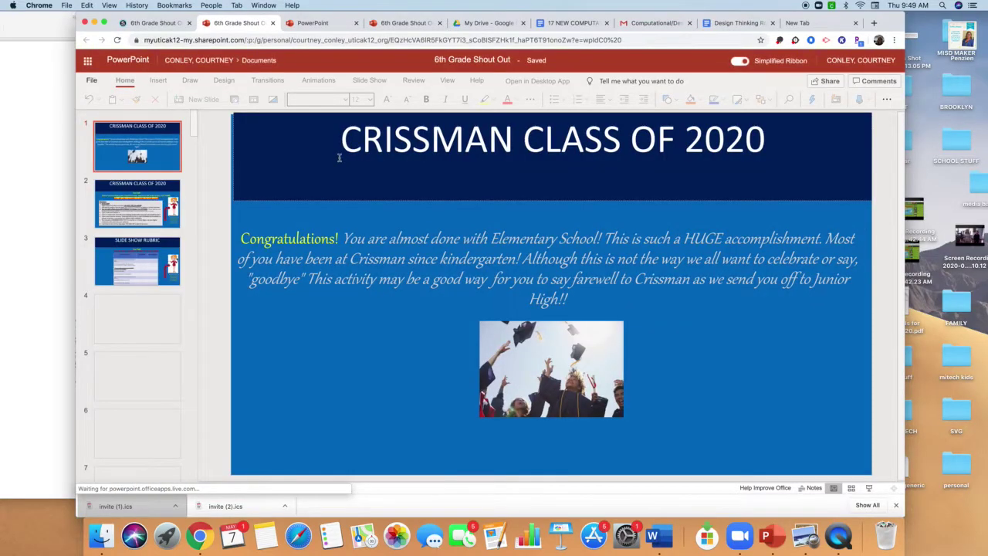
- Preview the student name slides 5 through 9, finishing on slide 8
click(339, 158)
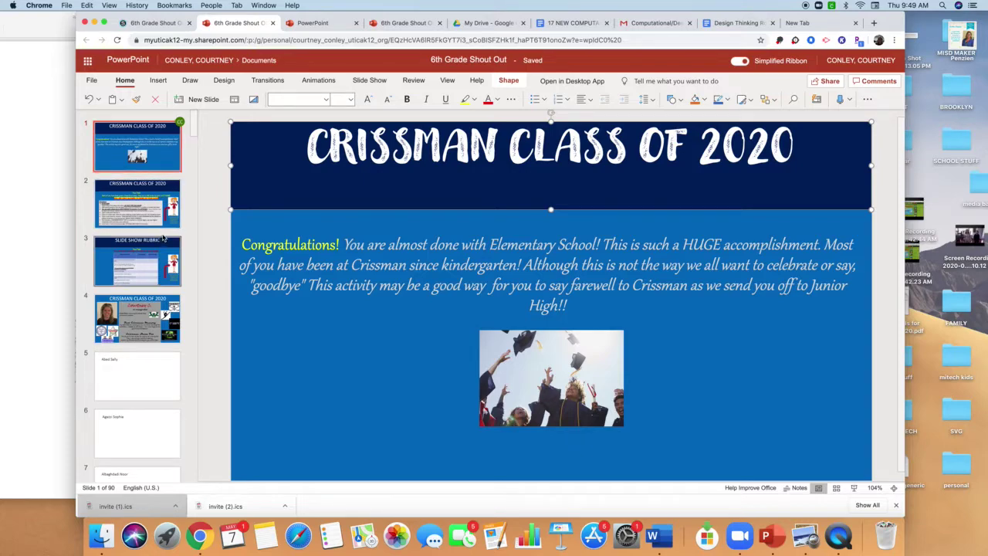
click(154, 381)
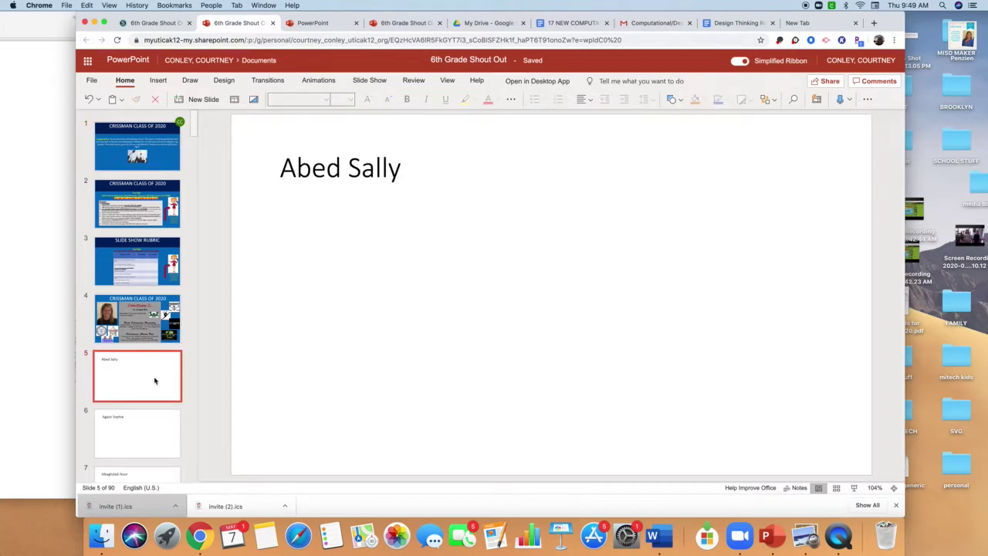
scroll(154, 379, down, 5)
click(146, 319)
click(146, 410)
click(143, 292)
click(148, 220)
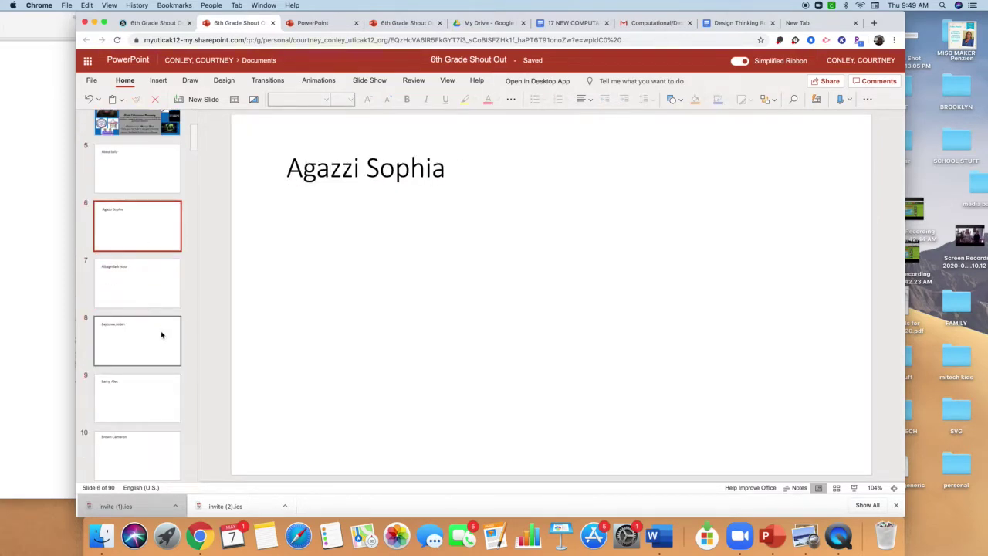
click(147, 346)
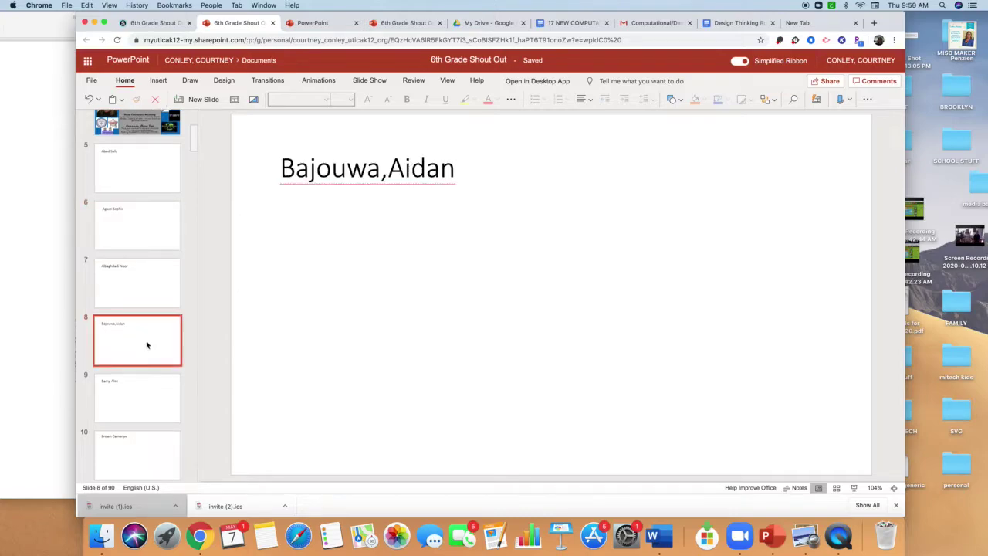
scroll(147, 345, up, 3)
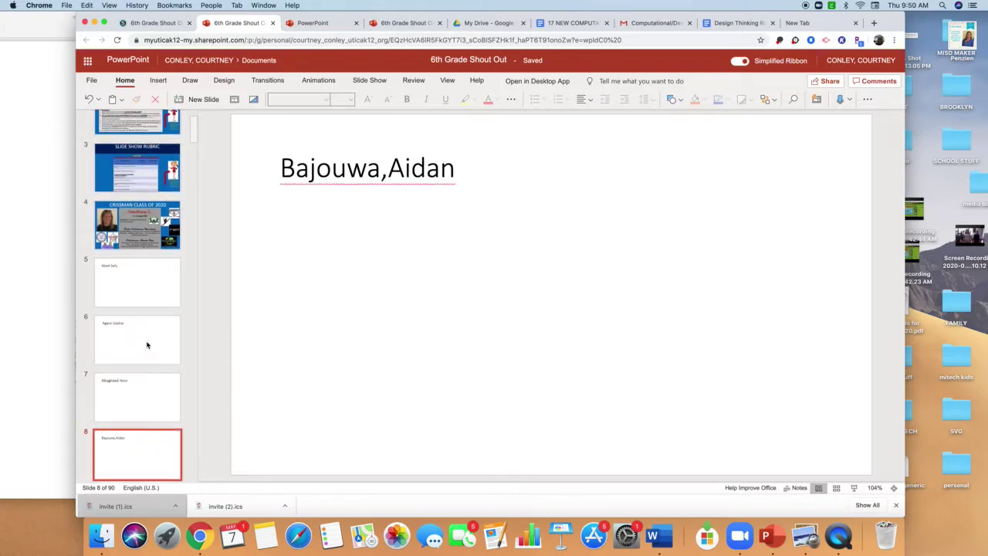
scroll(146, 346, up, 3)
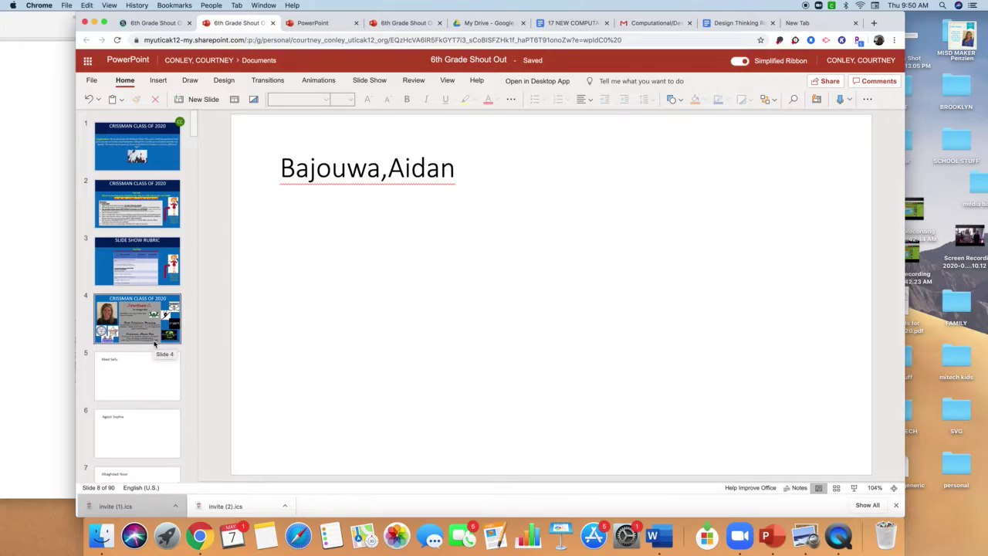
- Step through the title slide, slide 2 directions, slide 3 rubric and slide 4 example
click(161, 165)
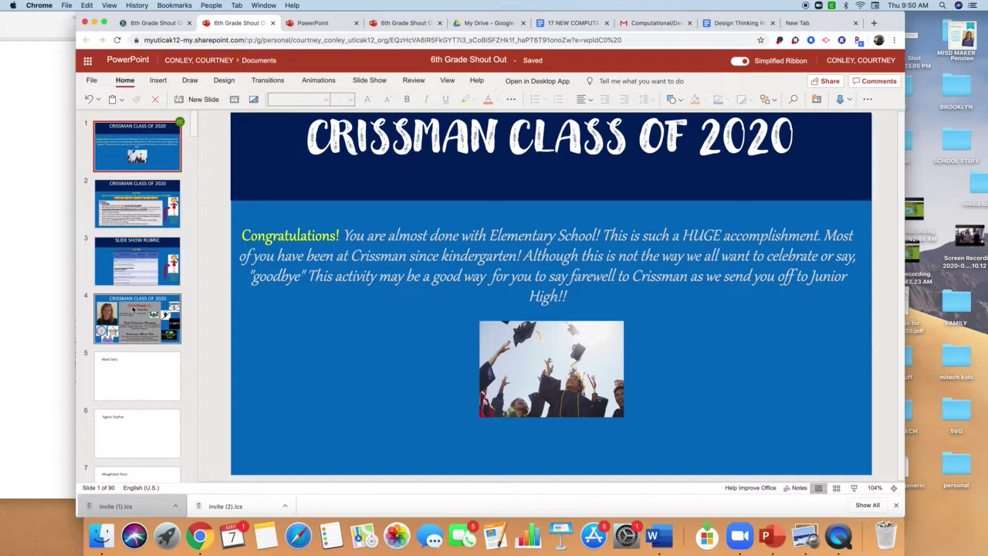
click(149, 212)
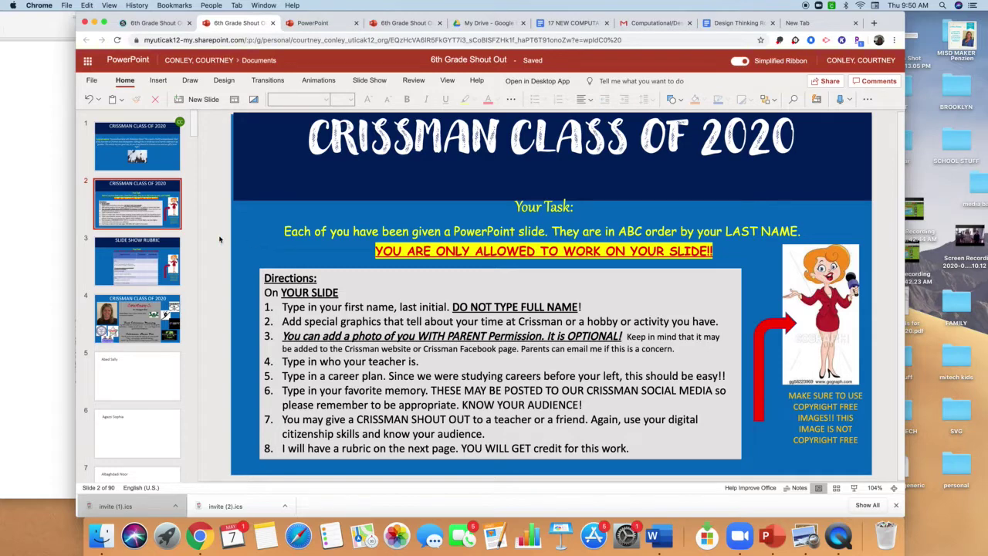
click(163, 265)
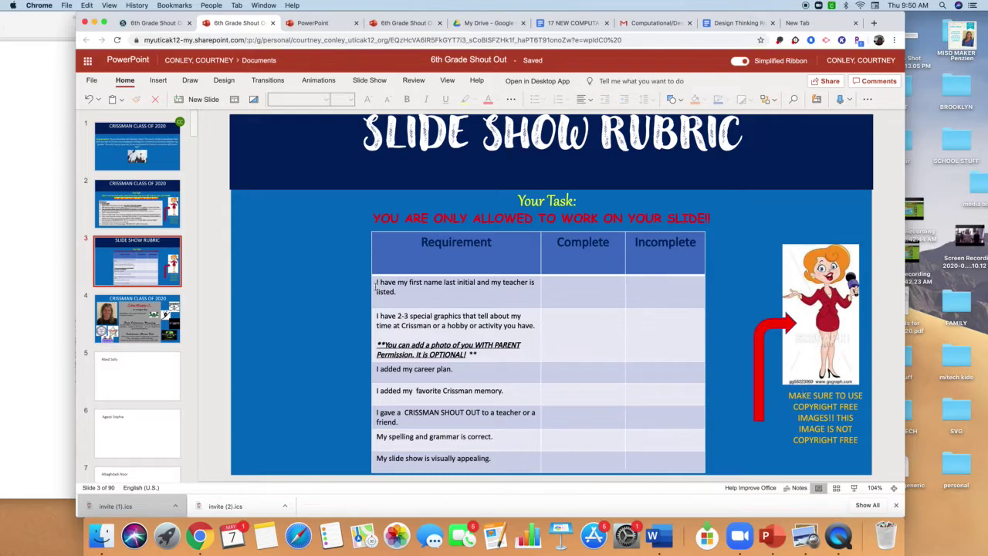
click(143, 312)
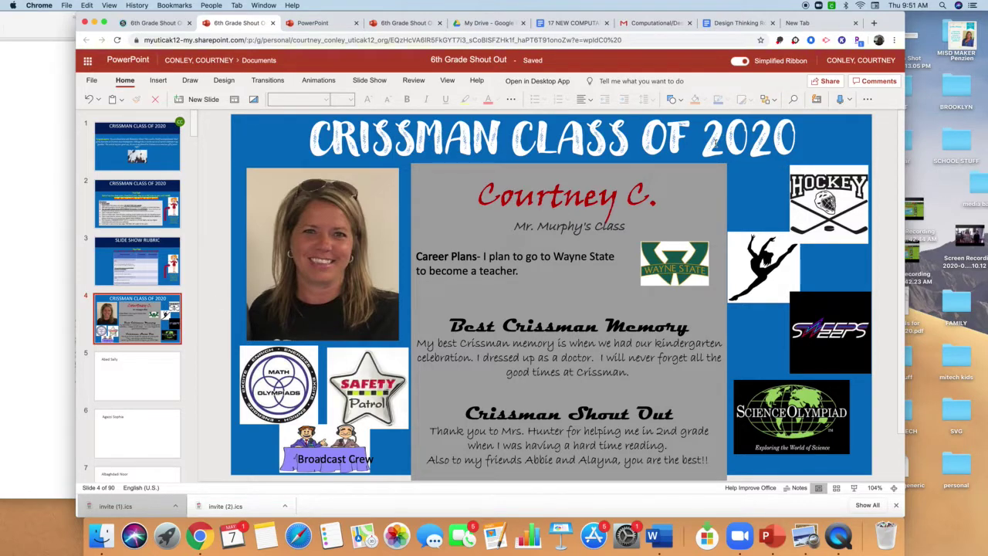
drag(479, 195, 634, 199)
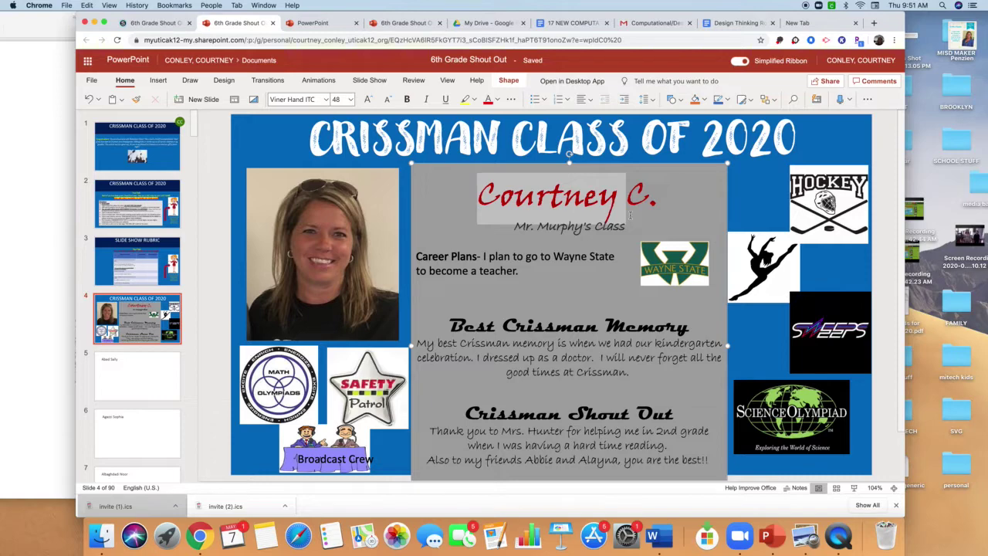
click(630, 215)
drag(513, 199, 616, 226)
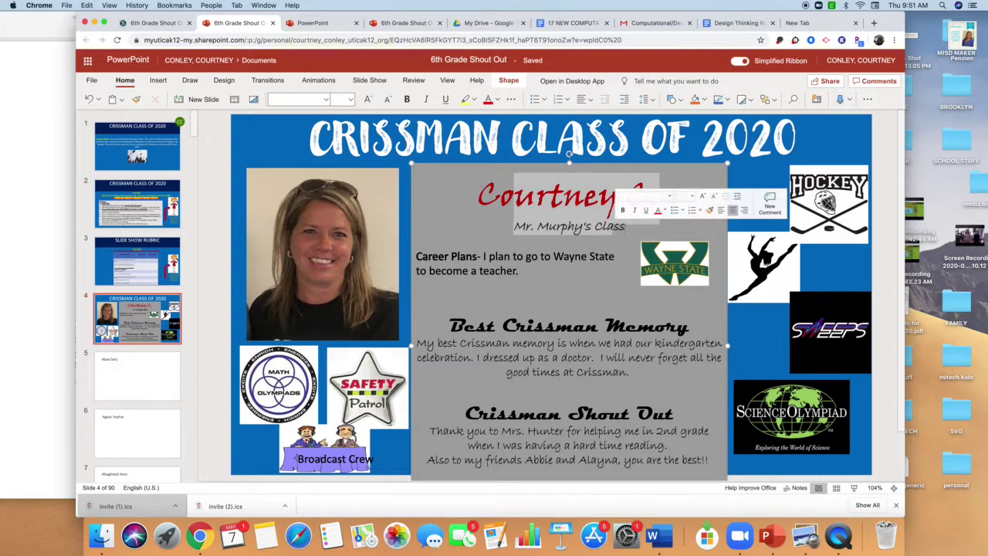
click(417, 256)
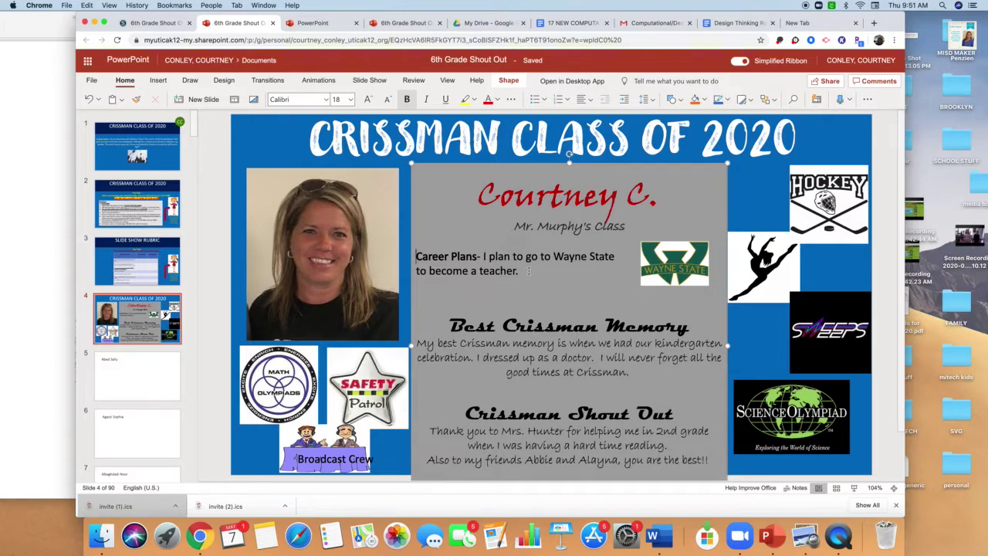
click(675, 258)
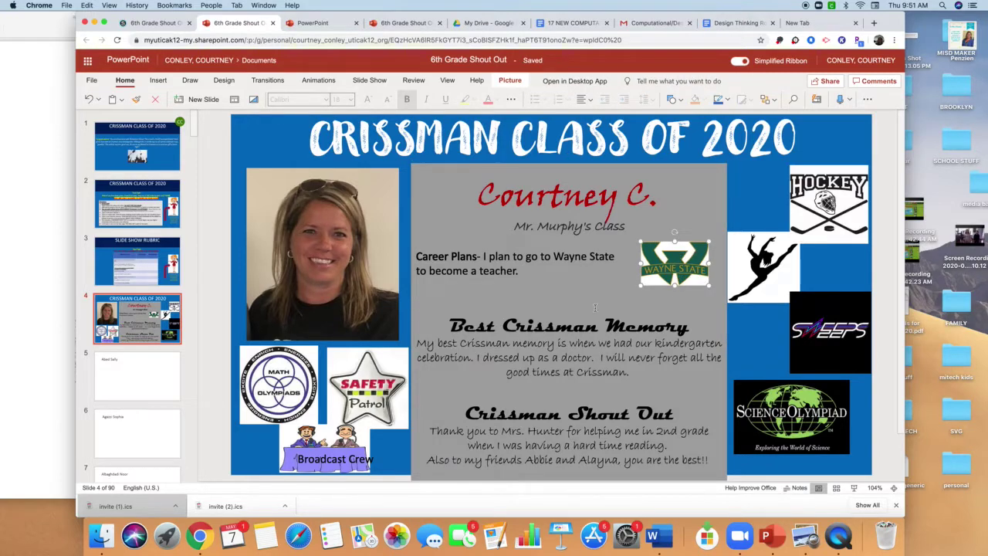
double_click(473, 326)
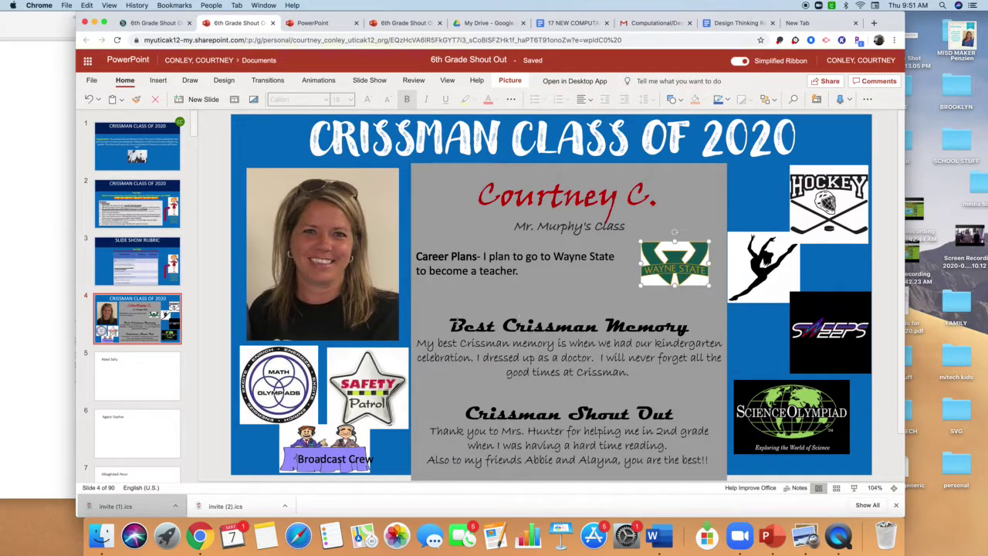
click(472, 326)
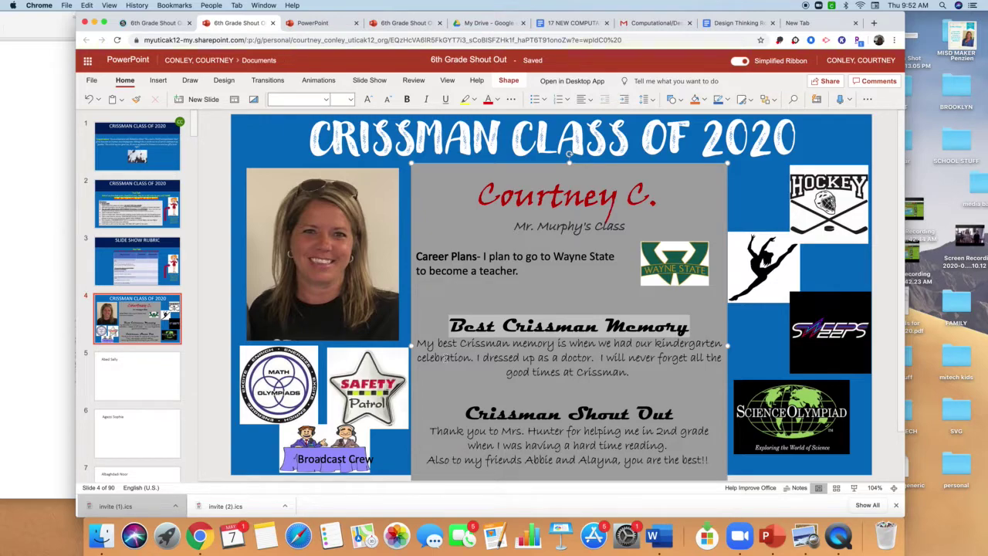
- Shrink the grey text box on the example slide, then undo the resize
scroll(515, 357, down, 3)
drag(570, 473, 569, 420)
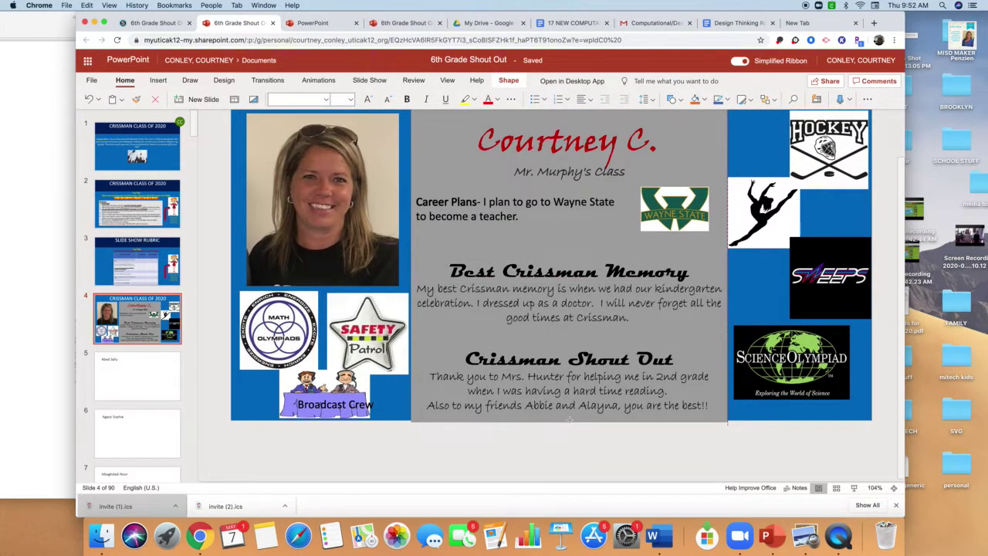
key(super+z)
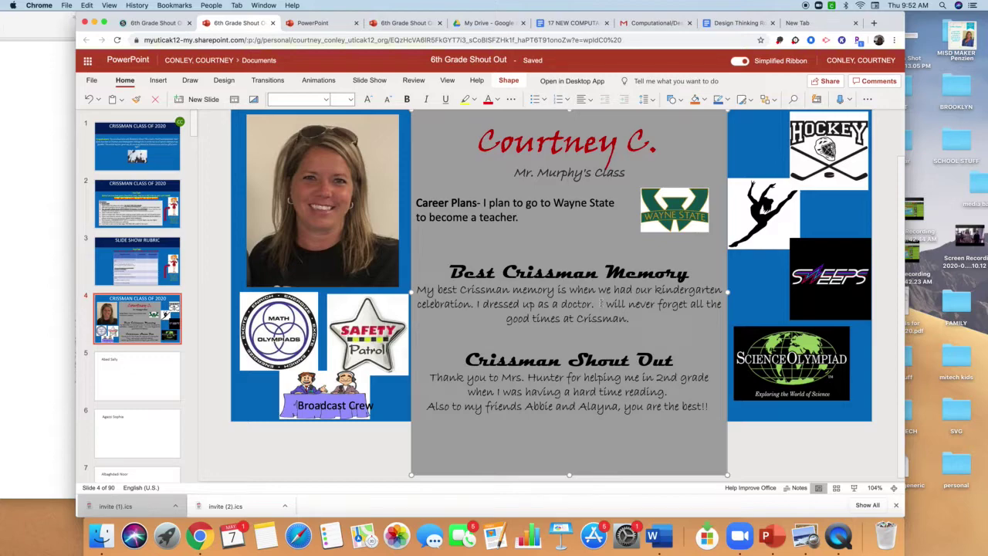
- Select the dancer, SWEEPS and Math Olympiads pictures, then show blank slide 5
click(769, 204)
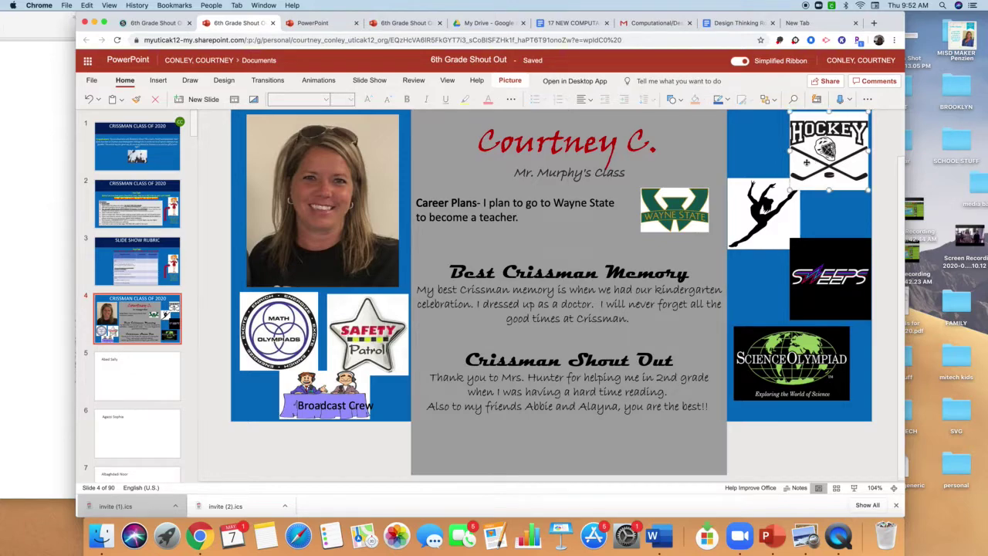
click(843, 262)
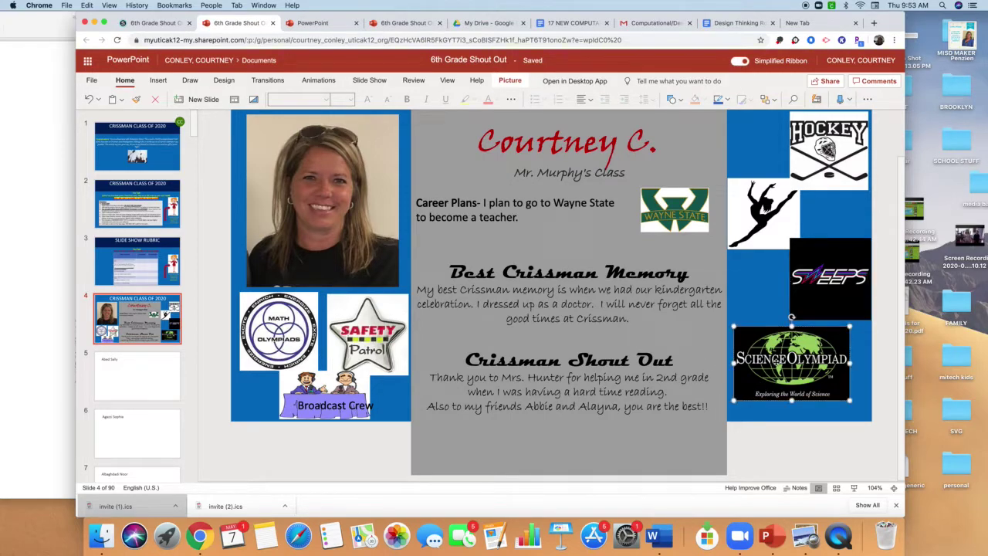
click(268, 330)
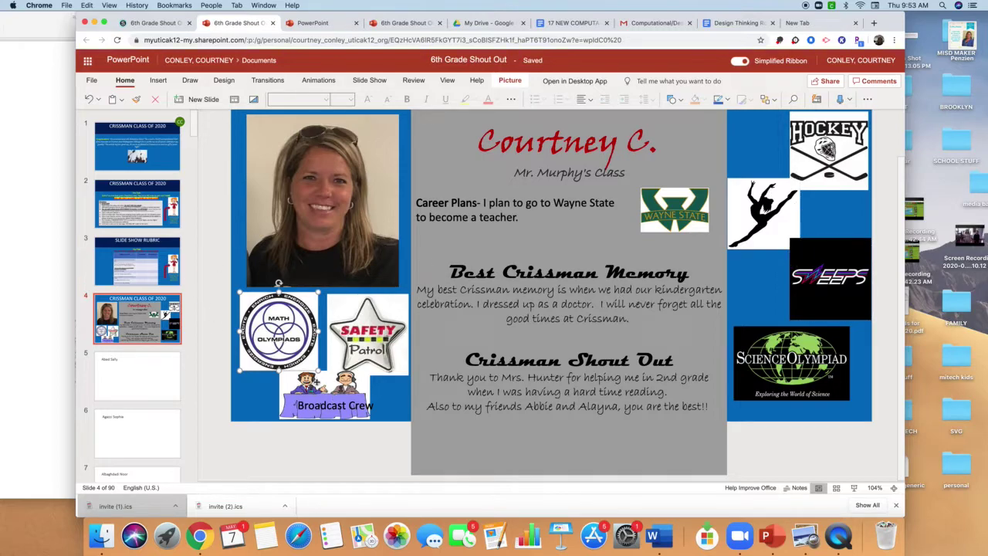
click(143, 384)
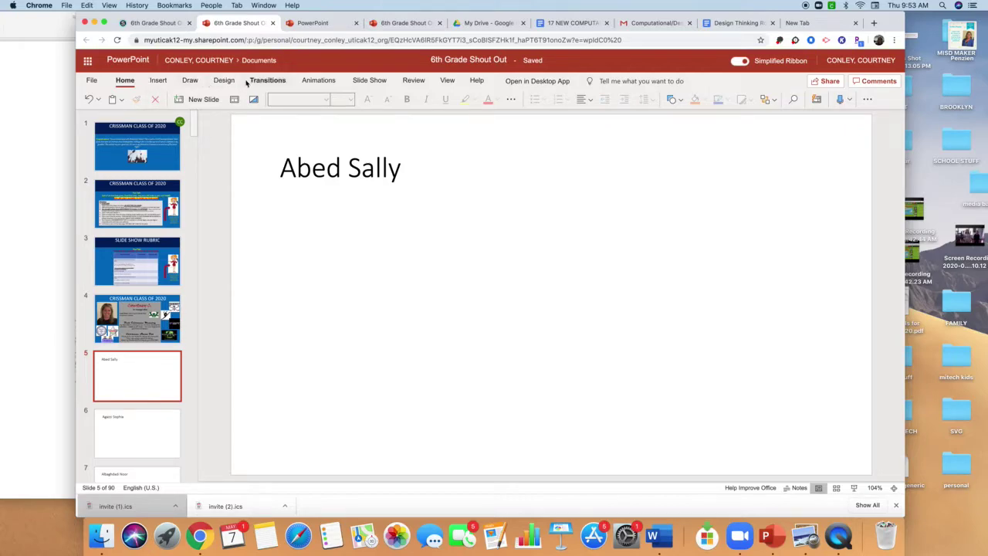
- Search Bing pictures for 'safety patrol' and pick the green safety-patrol photo
click(159, 82)
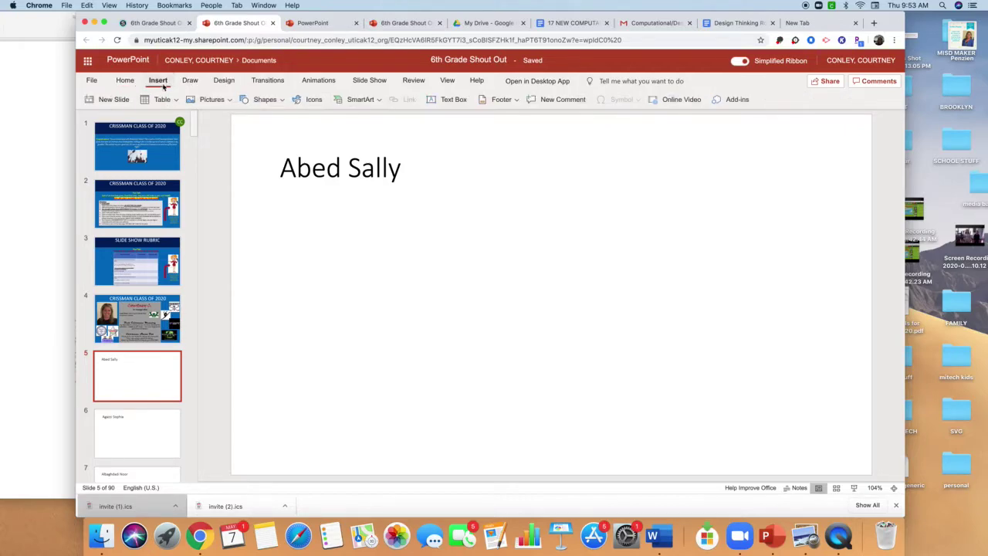
click(229, 101)
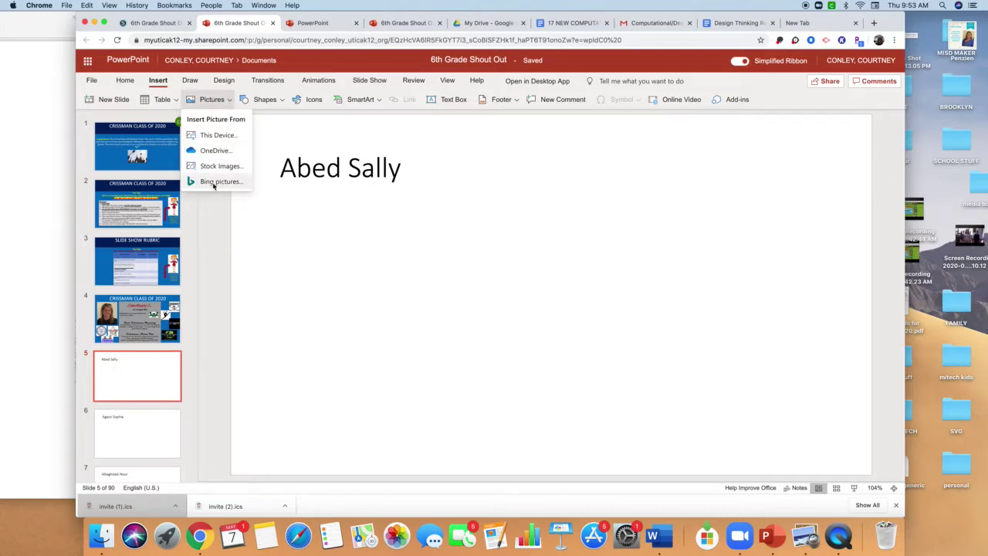
click(209, 183)
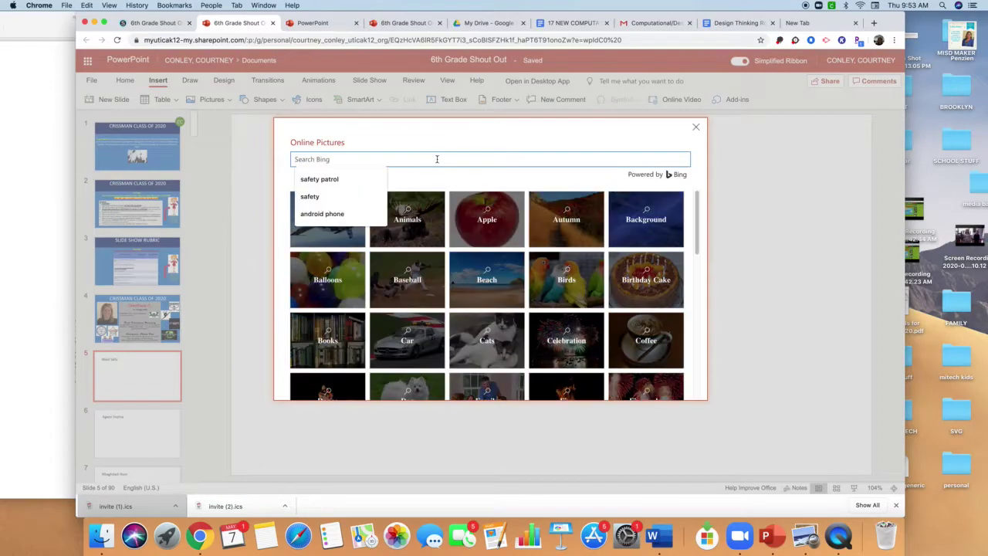
text(safety patrol)
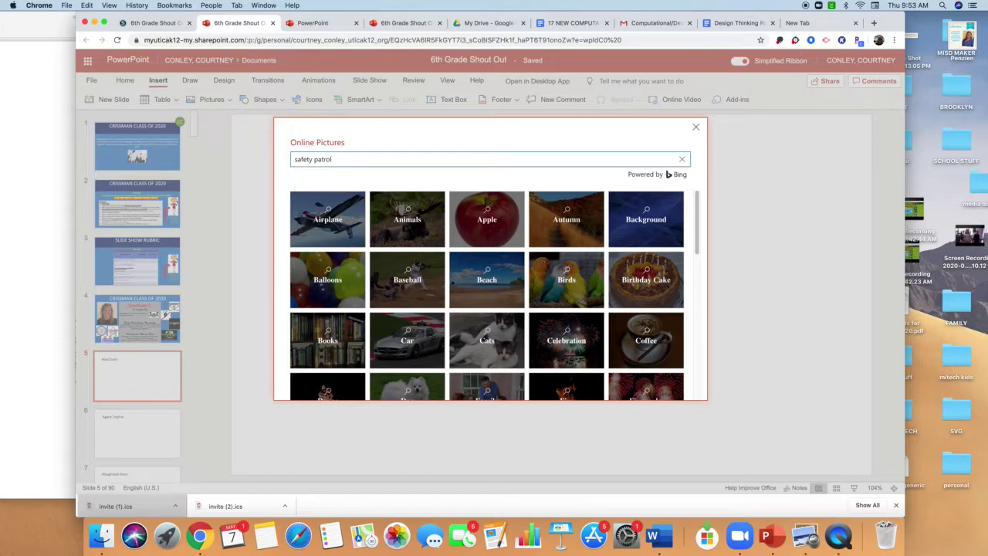
key(Return)
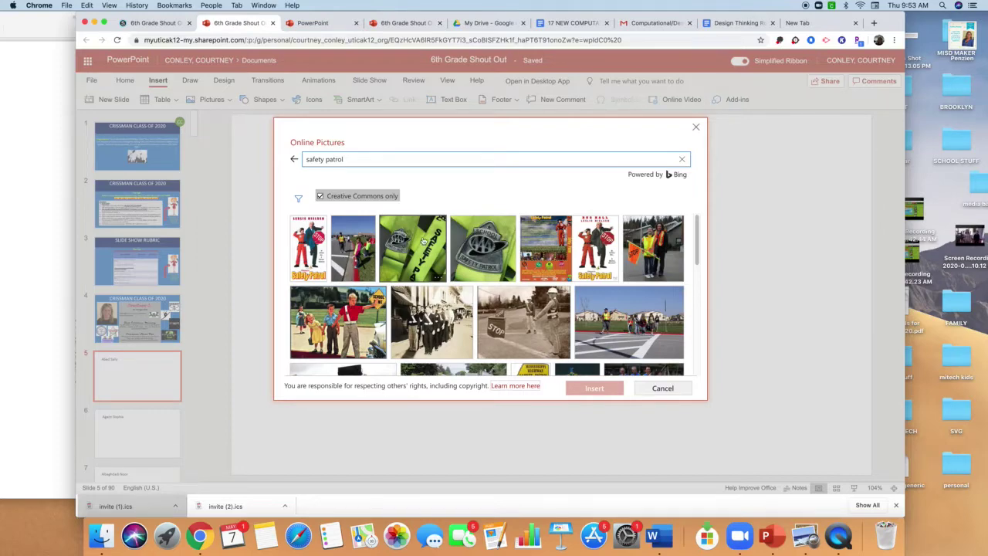
click(424, 243)
- Insert the safety-patrol photo on slide 5, move it left then right, then delete it
click(603, 390)
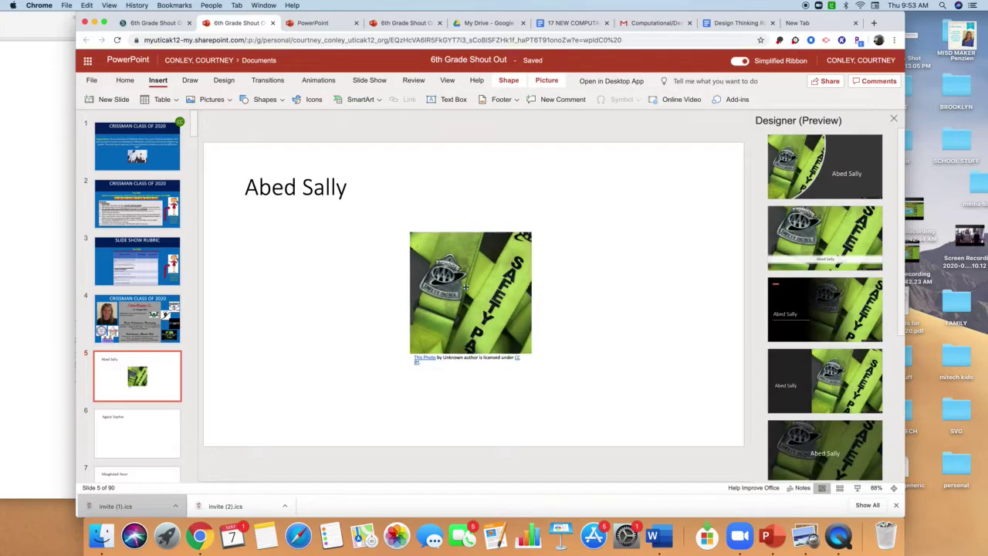
drag(465, 287, 311, 264)
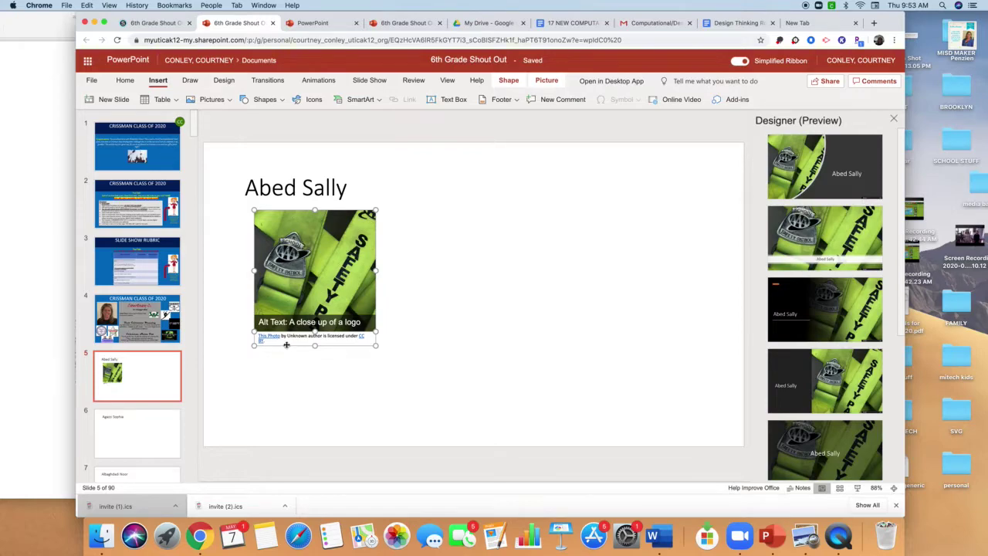
drag(334, 268, 698, 242)
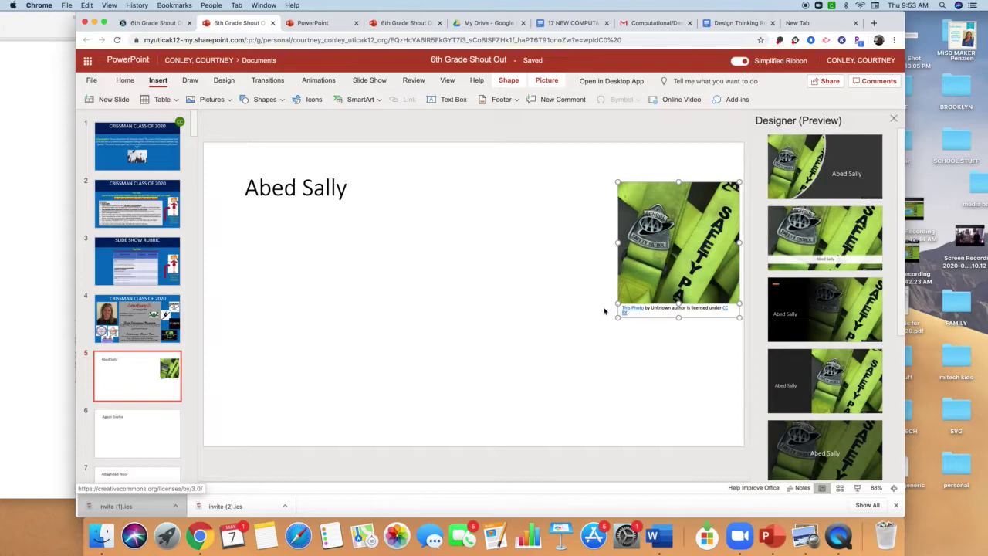
key(BackSpace)
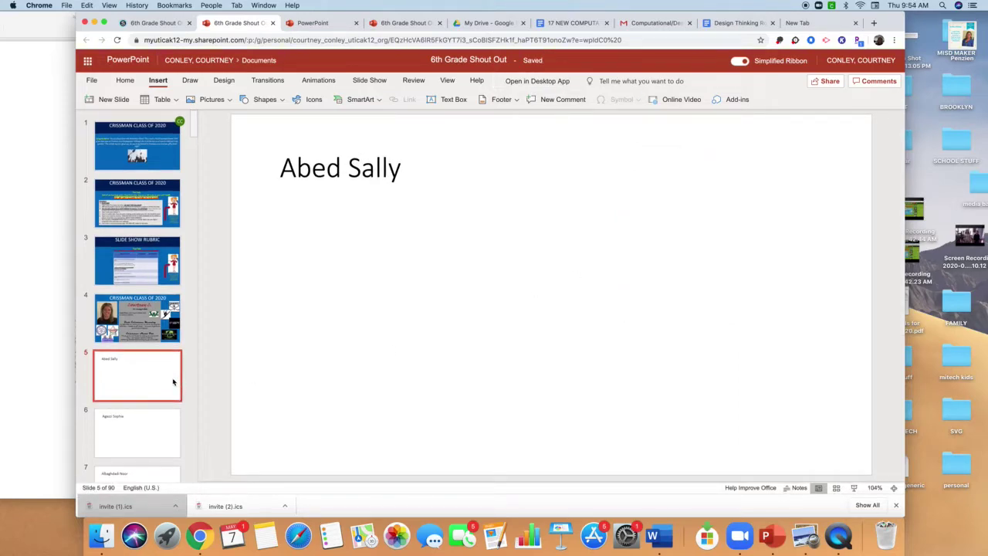
- View the finished example slides 4 and 14
click(144, 336)
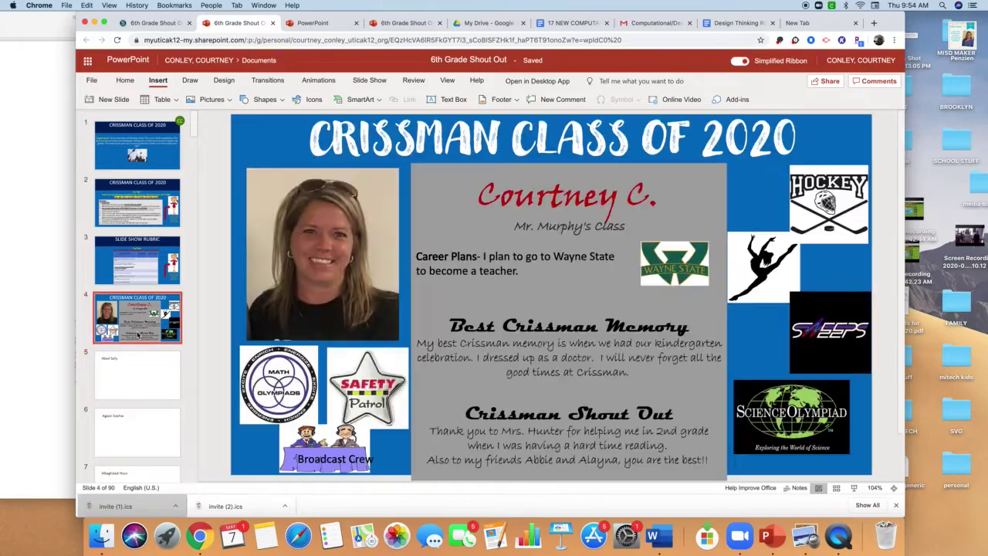
scroll(129, 362, down, 10)
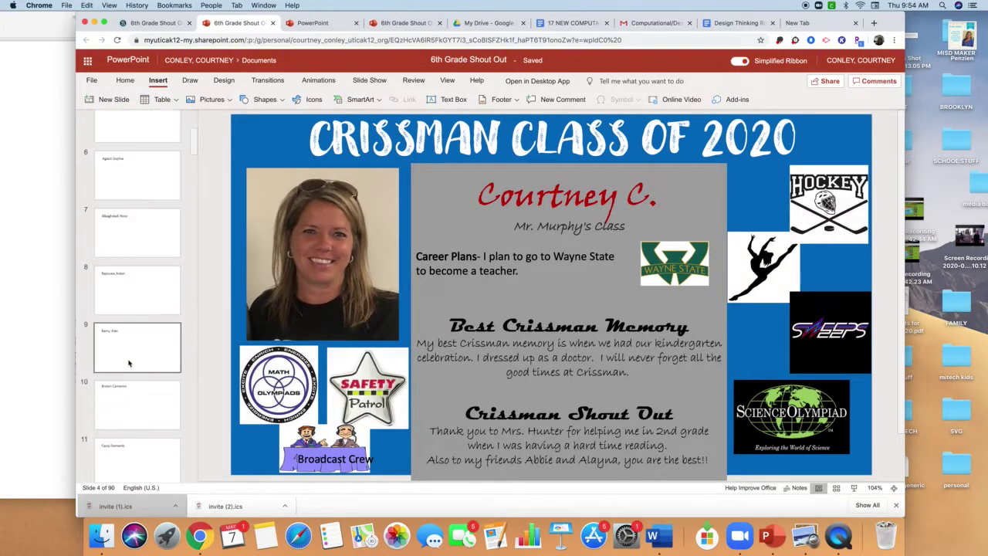
click(144, 298)
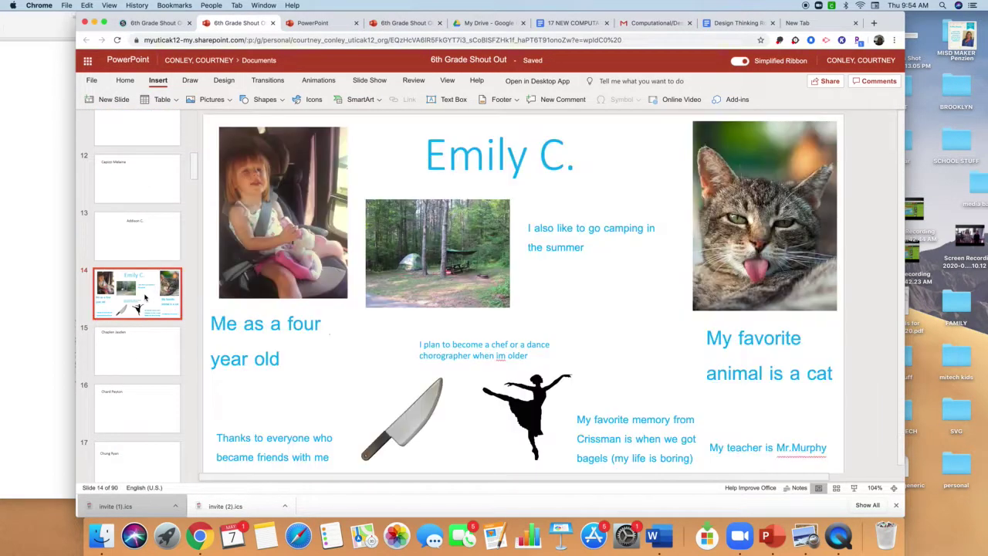
- Scroll further down the deck and view example slides 51 and 53
scroll(145, 358, down, 3)
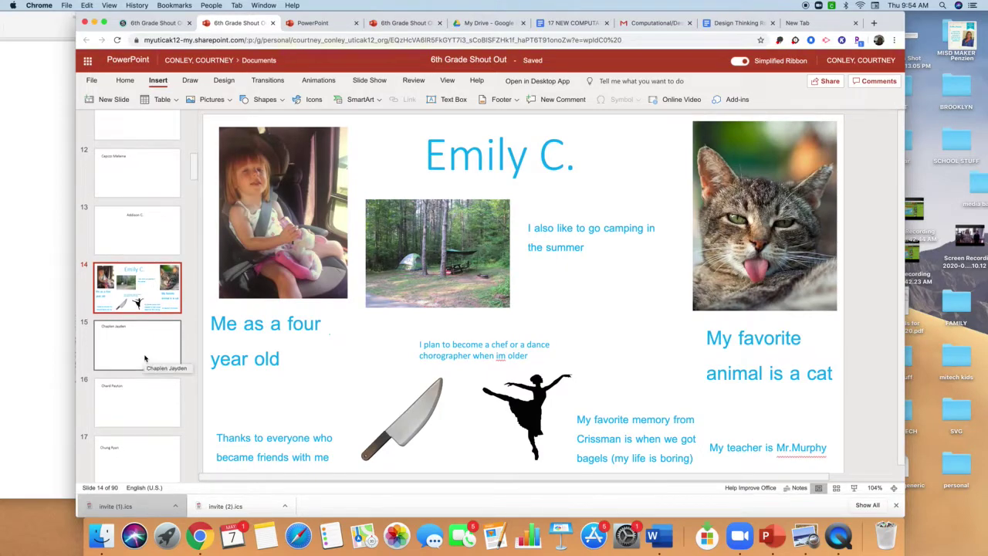
scroll(144, 358, down, 10)
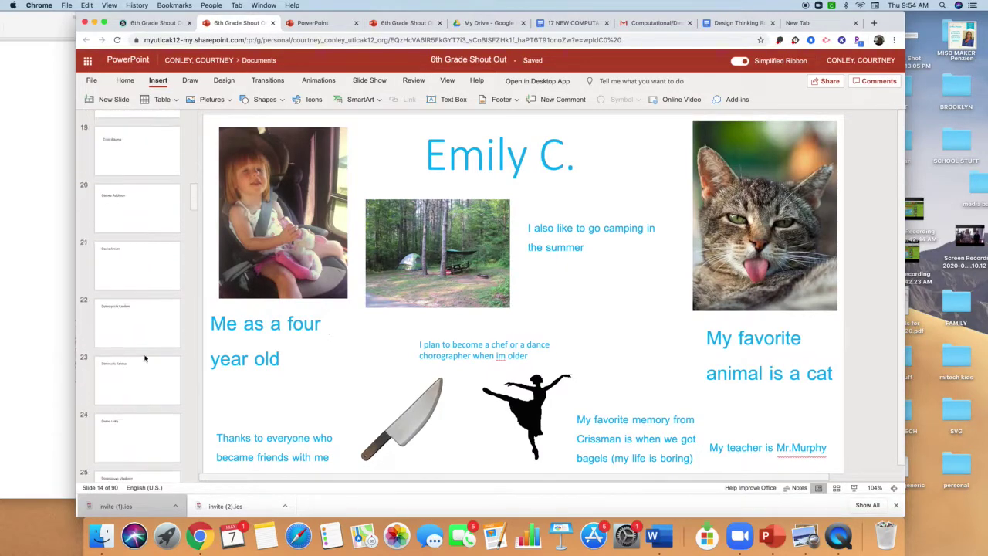
scroll(144, 354, down, 10)
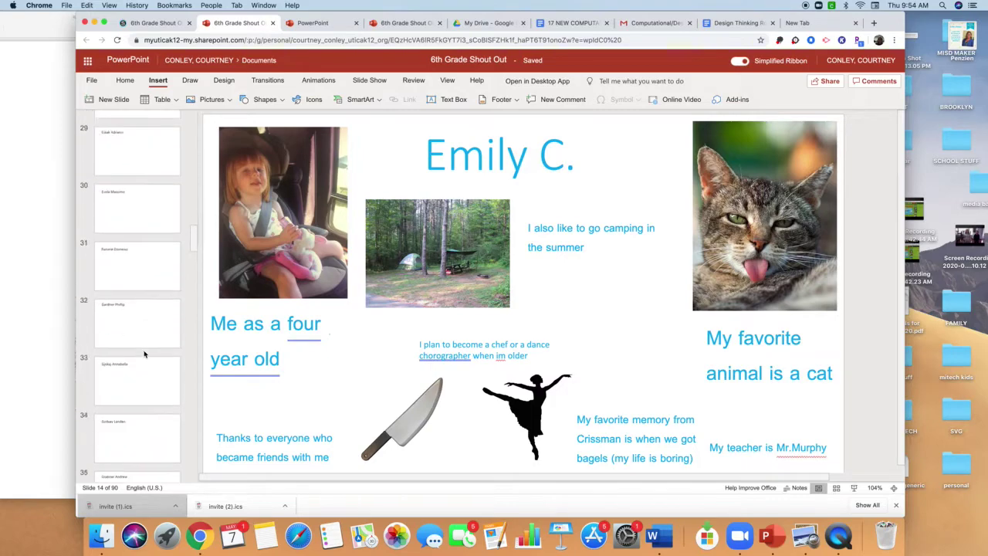
scroll(144, 355, down, 13)
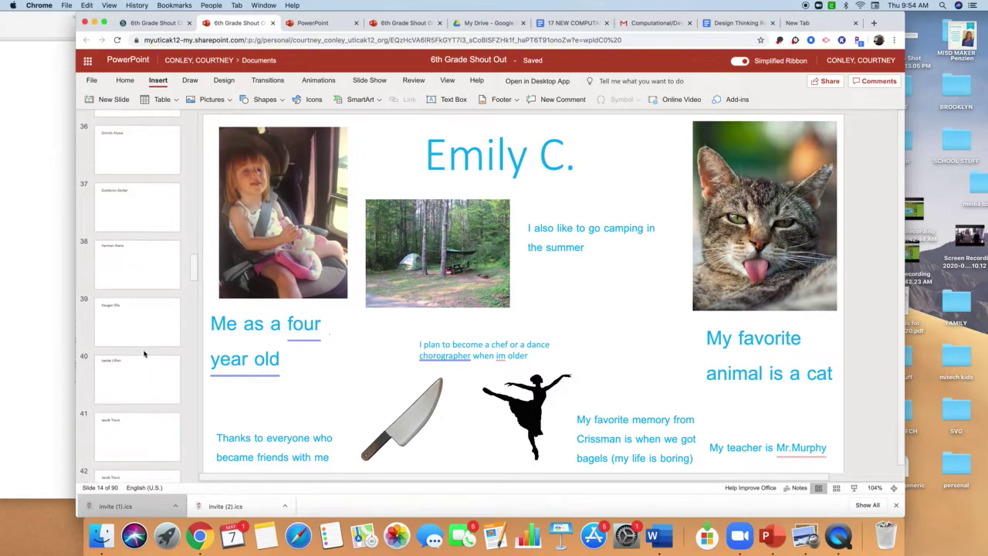
scroll(143, 354, down, 5)
scroll(143, 348, up, 1)
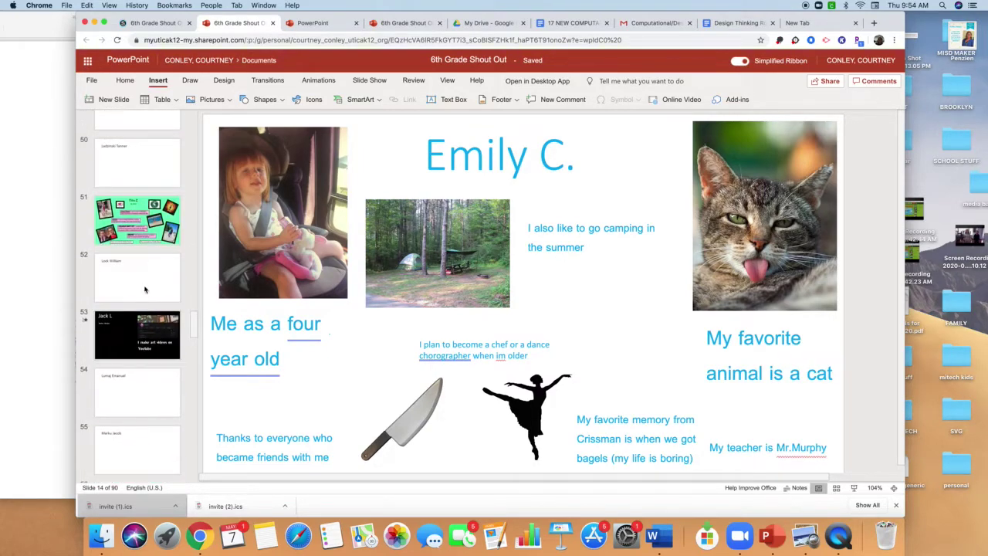
click(108, 225)
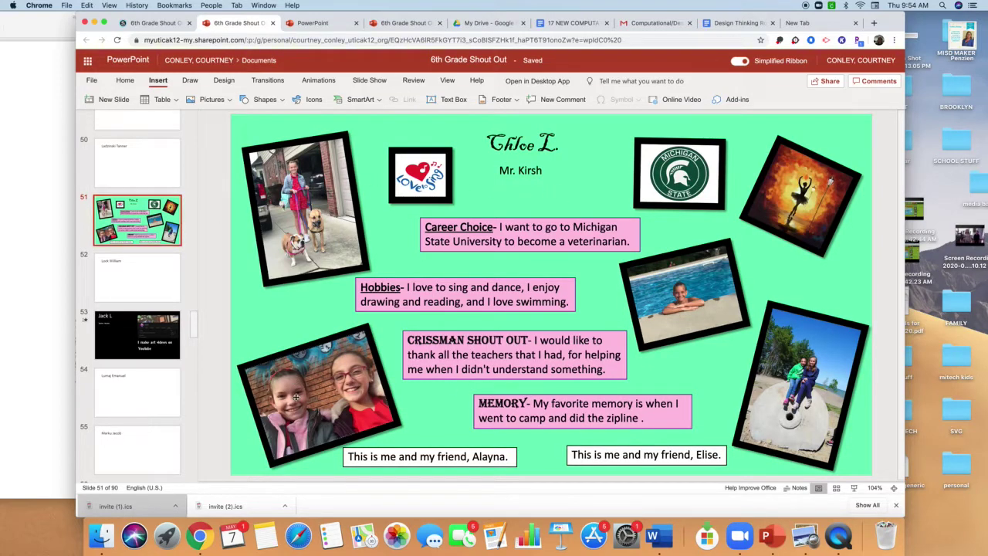
click(126, 337)
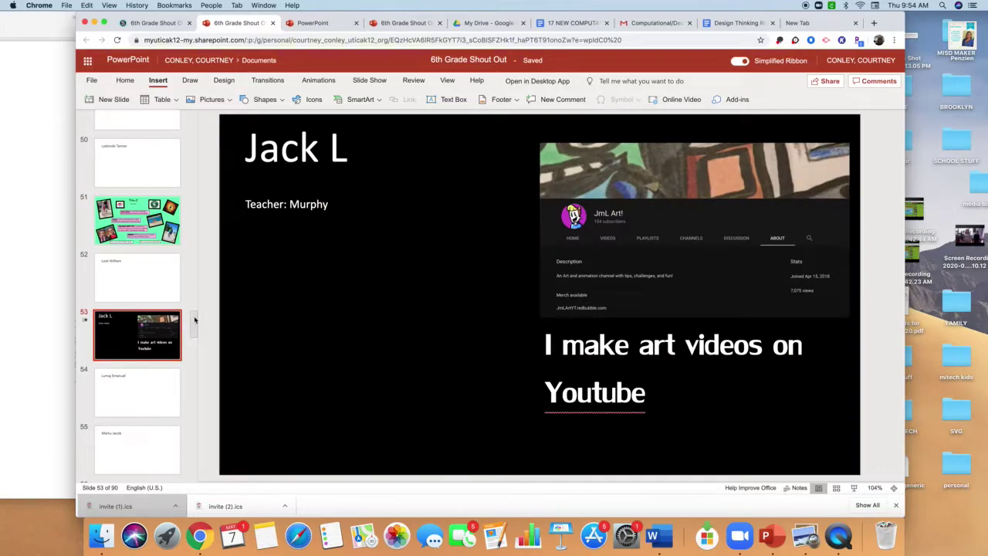
- Scroll back up the slide pane and return to the slide 4 example
scroll(173, 313, up, 5)
scroll(170, 313, up, 20)
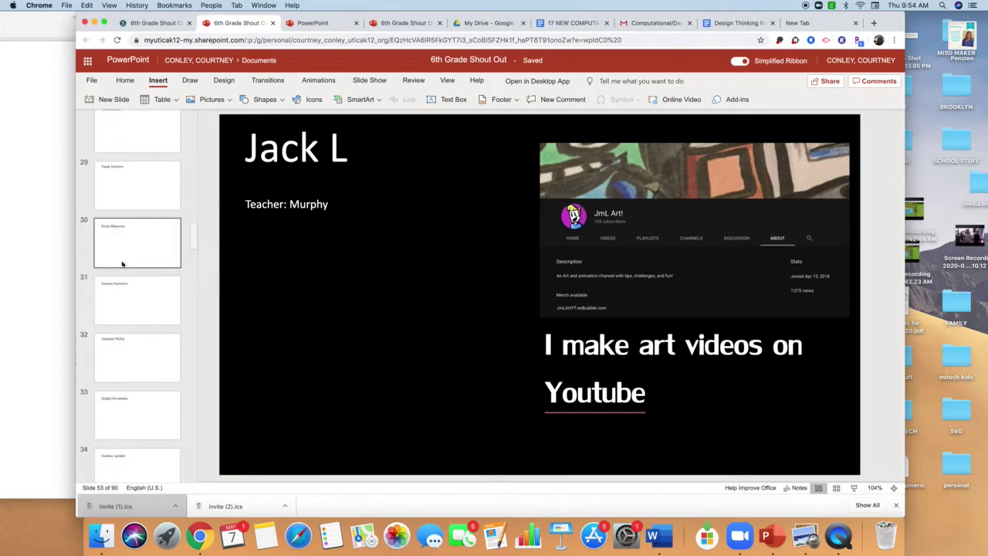
scroll(121, 261, up, 8)
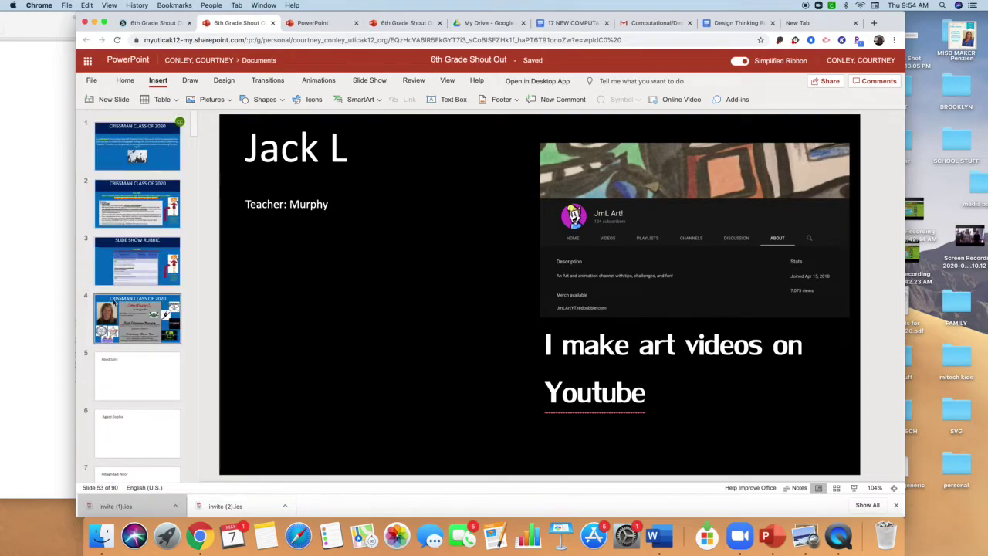
click(122, 309)
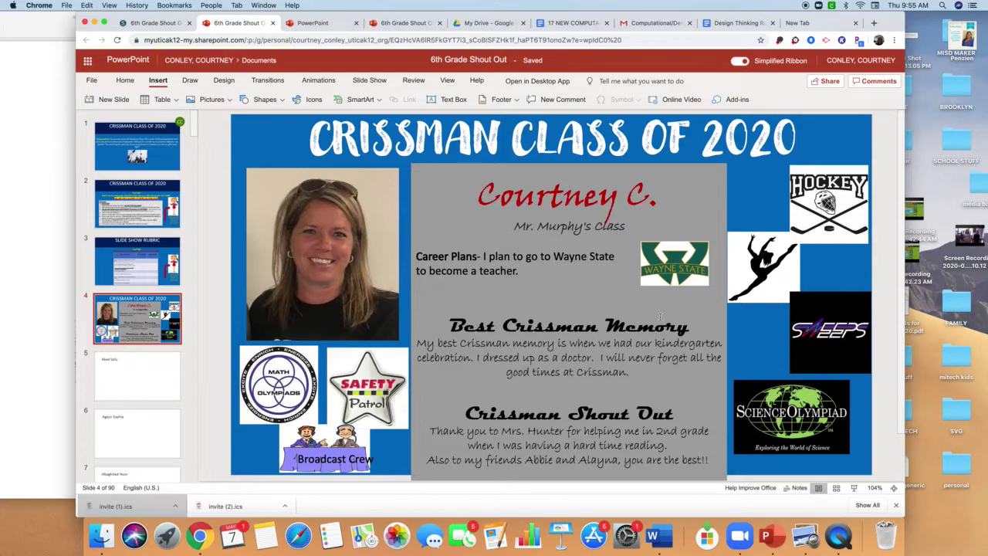
- Select the teacher appreciation screenshot on the desktop
click(958, 18)
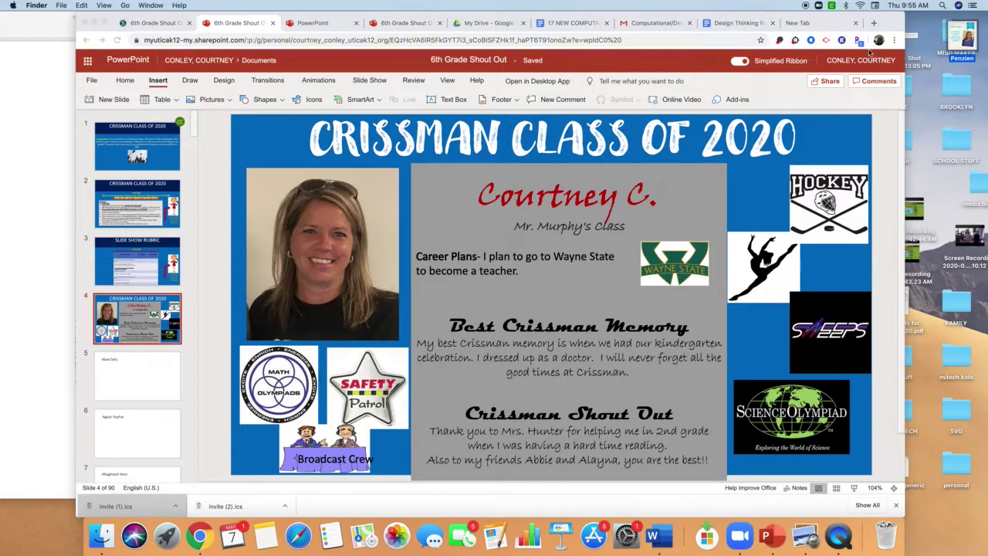
- Open the Teacher Appreciation screenshot in Preview, minimize the Reading Wonders PDF, and close the image
drag(954, 38, 958, 36)
key(super+o)
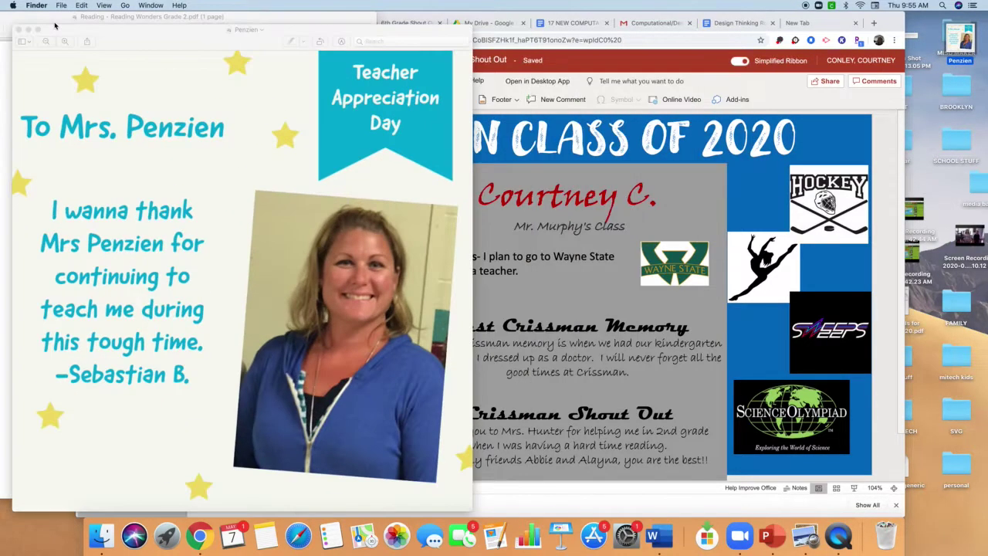
double_click(154, 35)
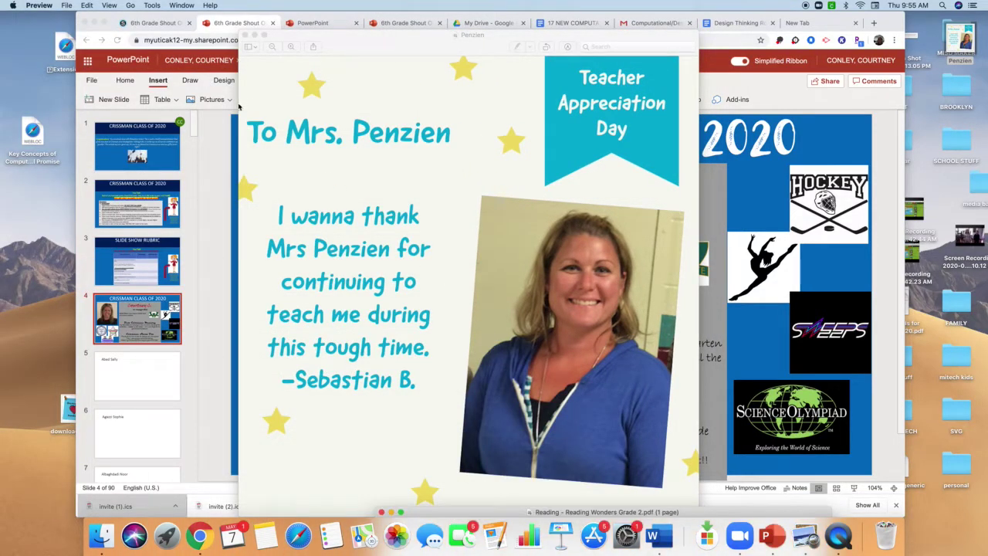
click(245, 37)
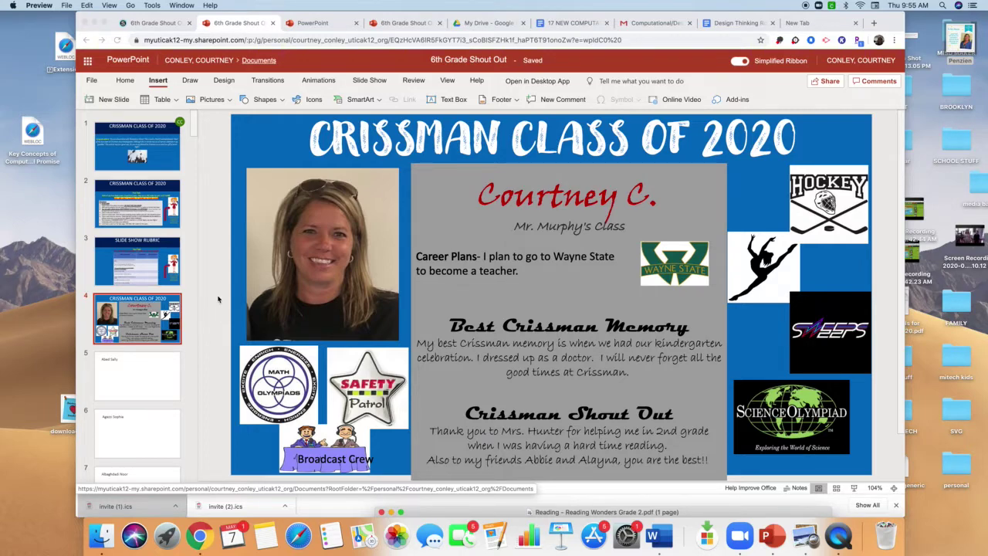
click(233, 536)
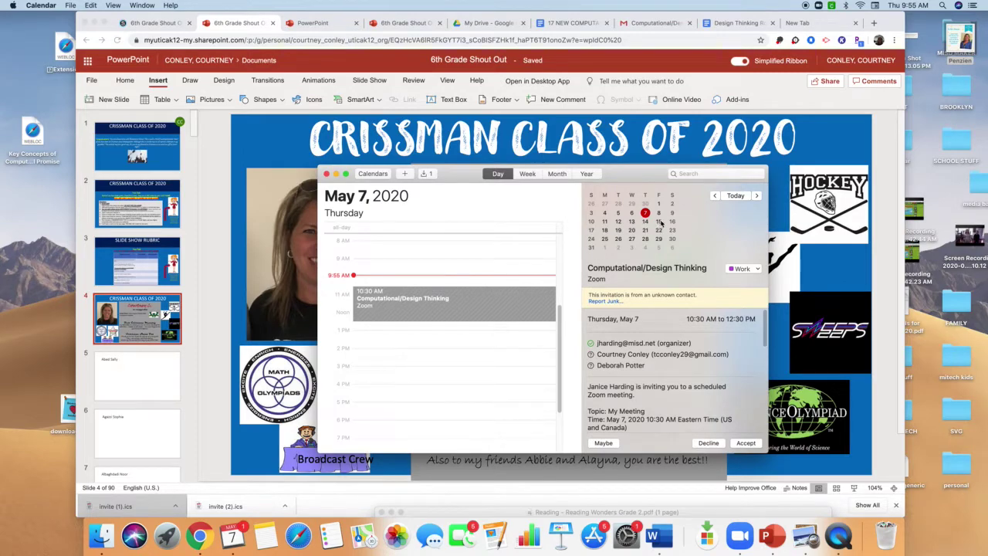
click(326, 176)
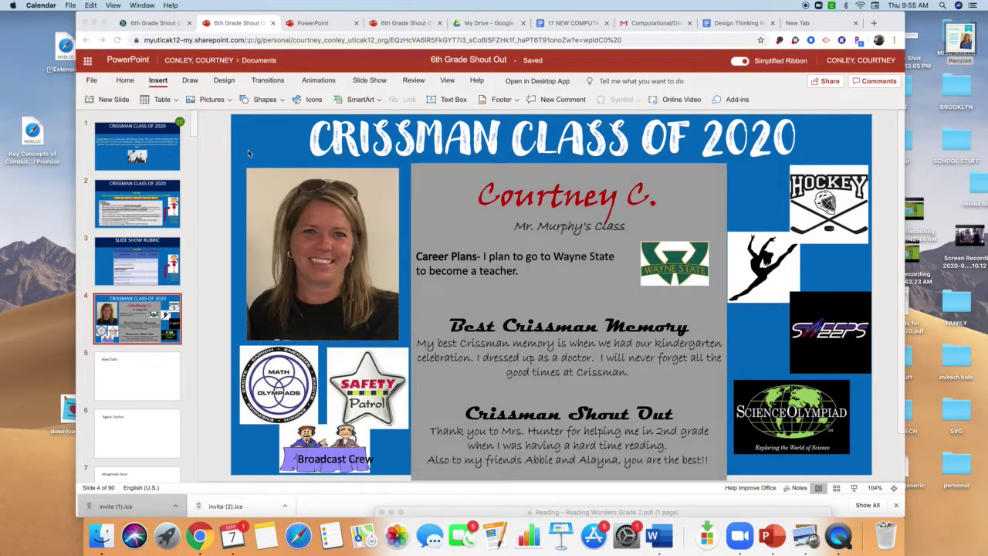